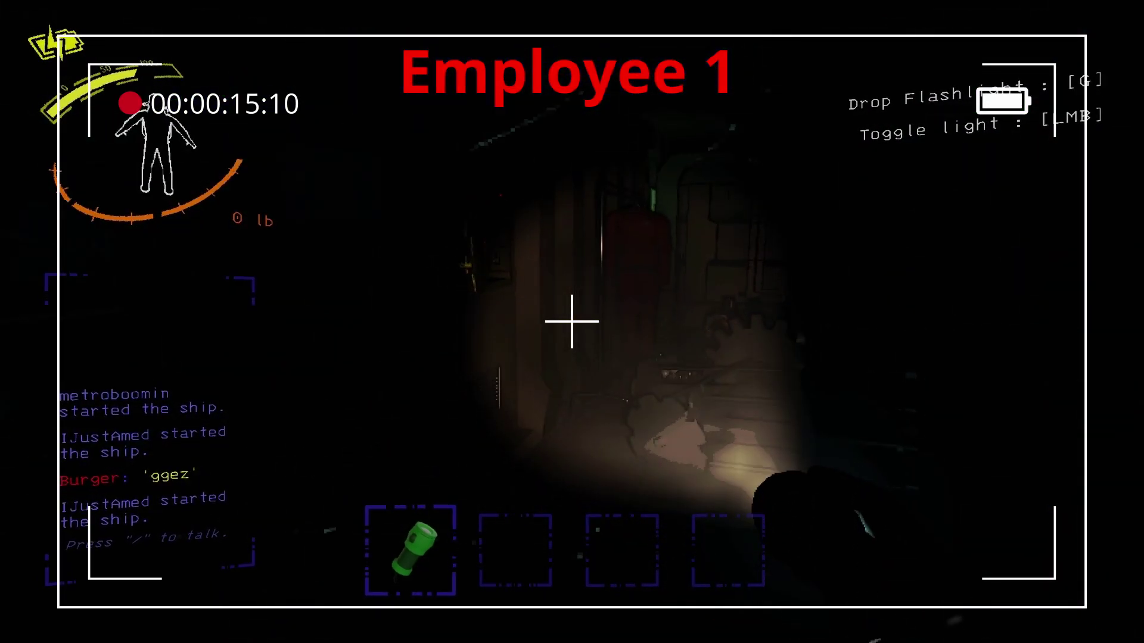
key("w")
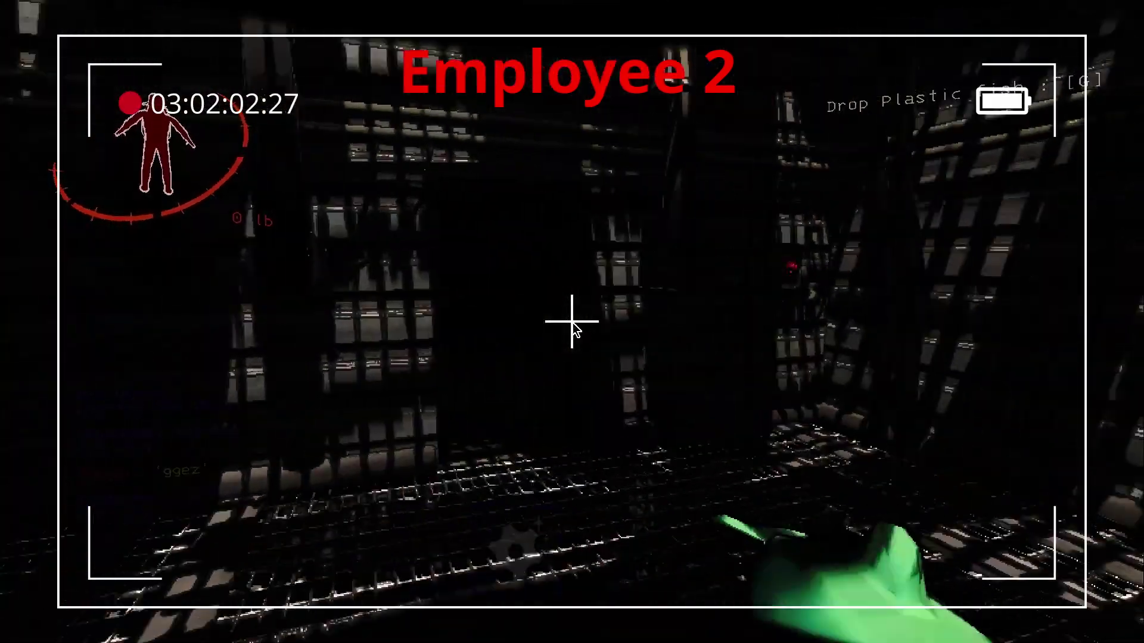
key("e")
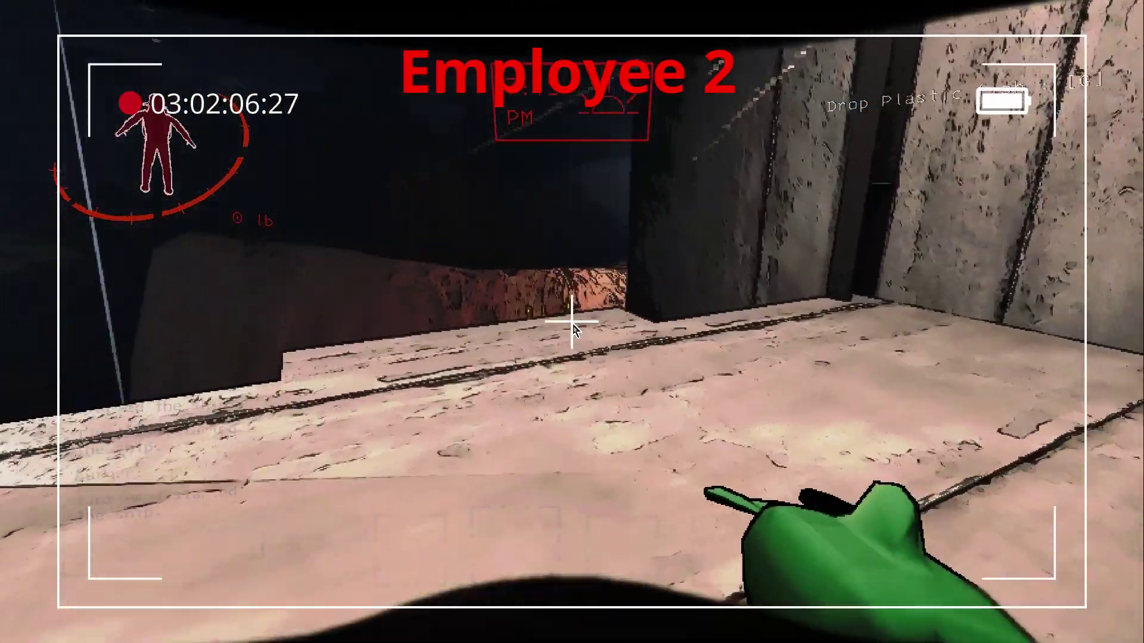
key("w")
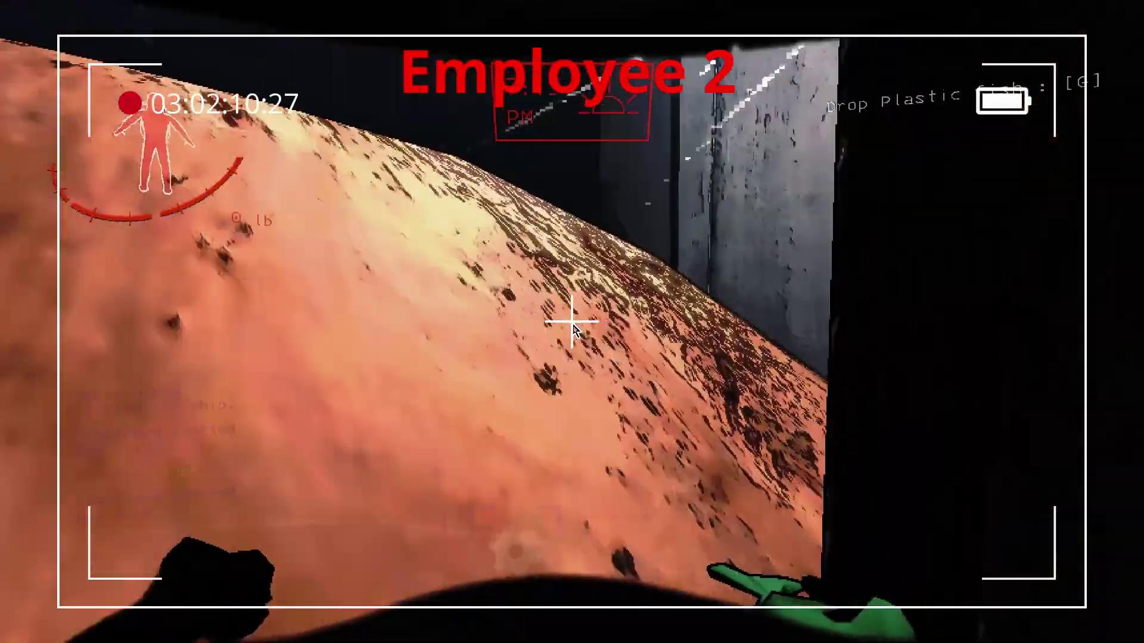